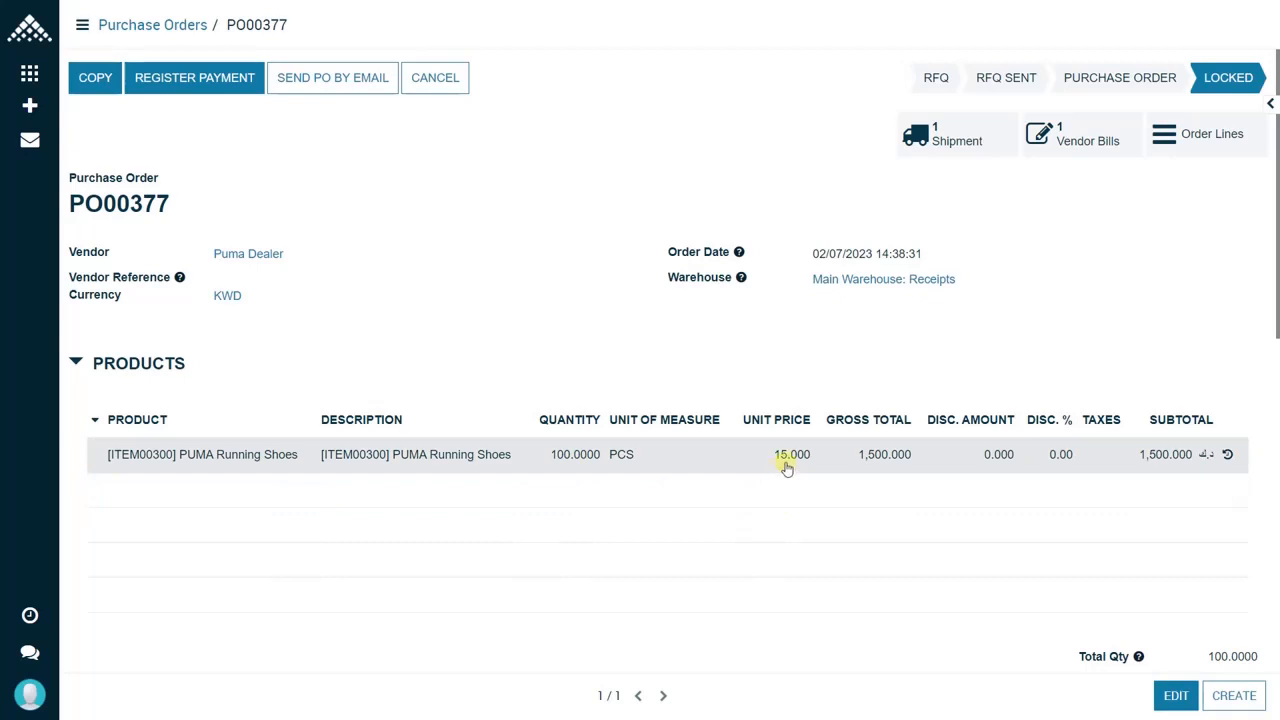
Review the purchase order's receipt shipment and its vendor bill
left_click(953, 146)
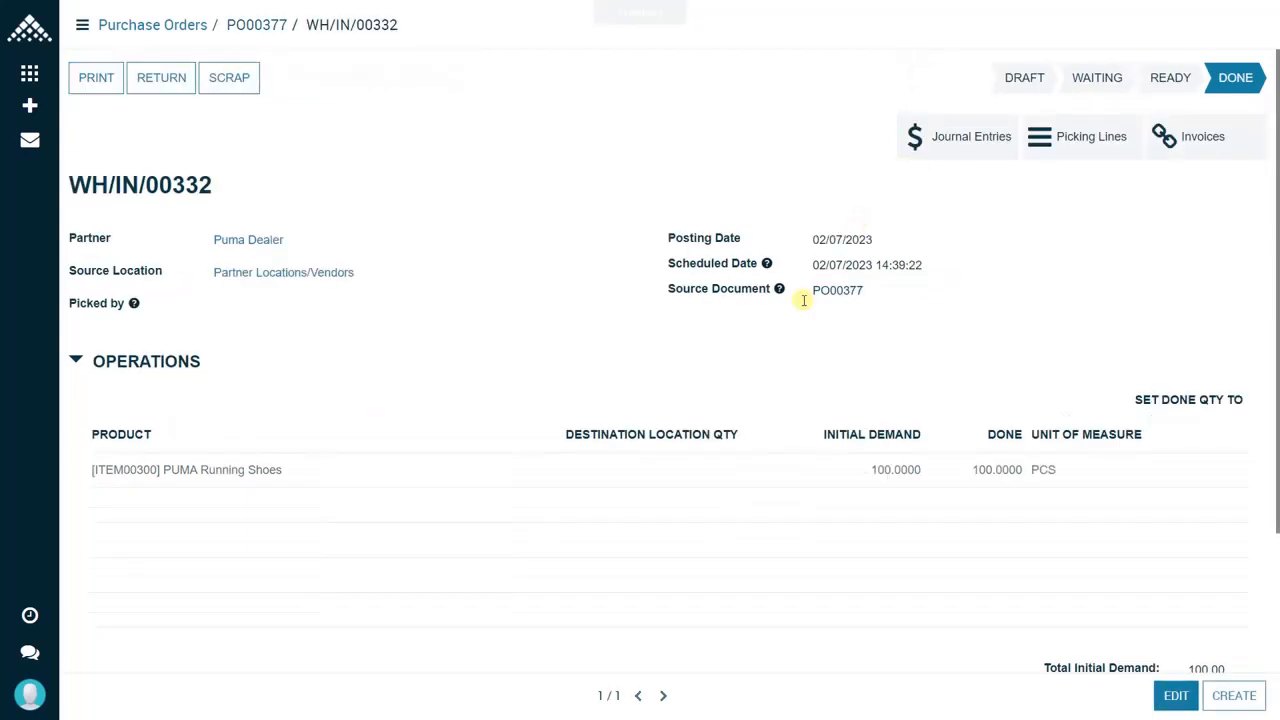
left_click(258, 30)
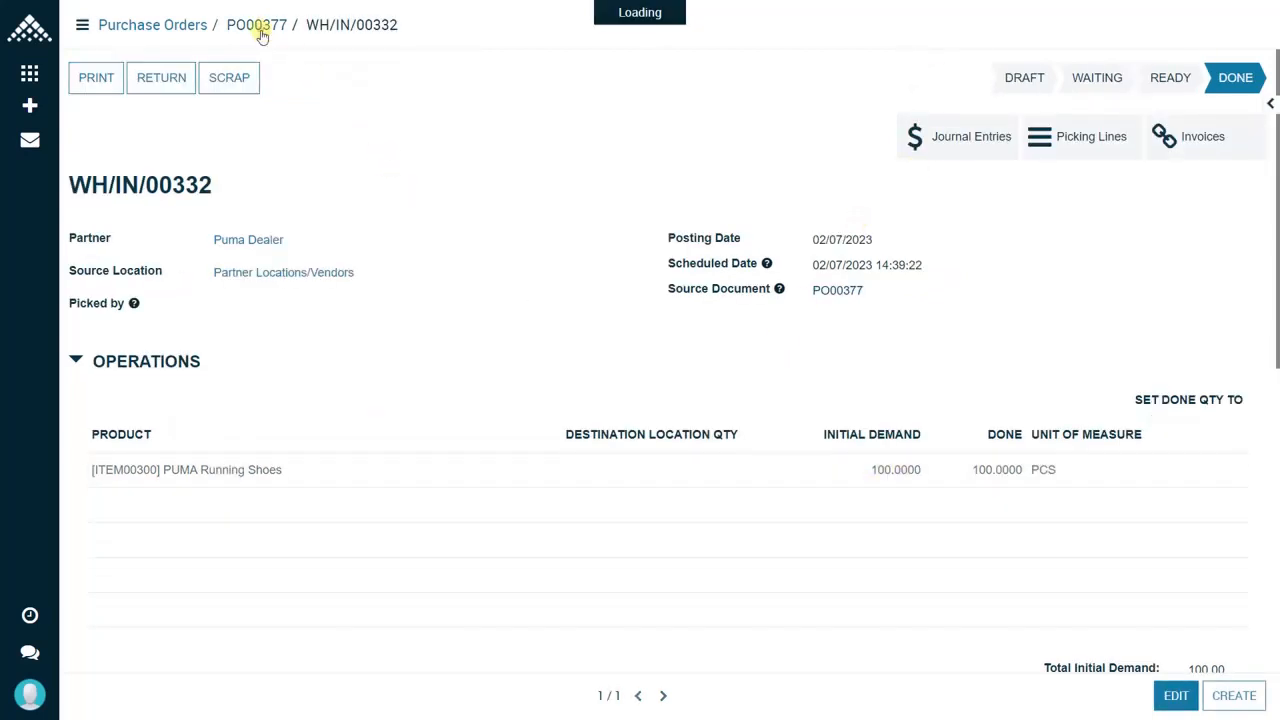
left_click(1076, 142)
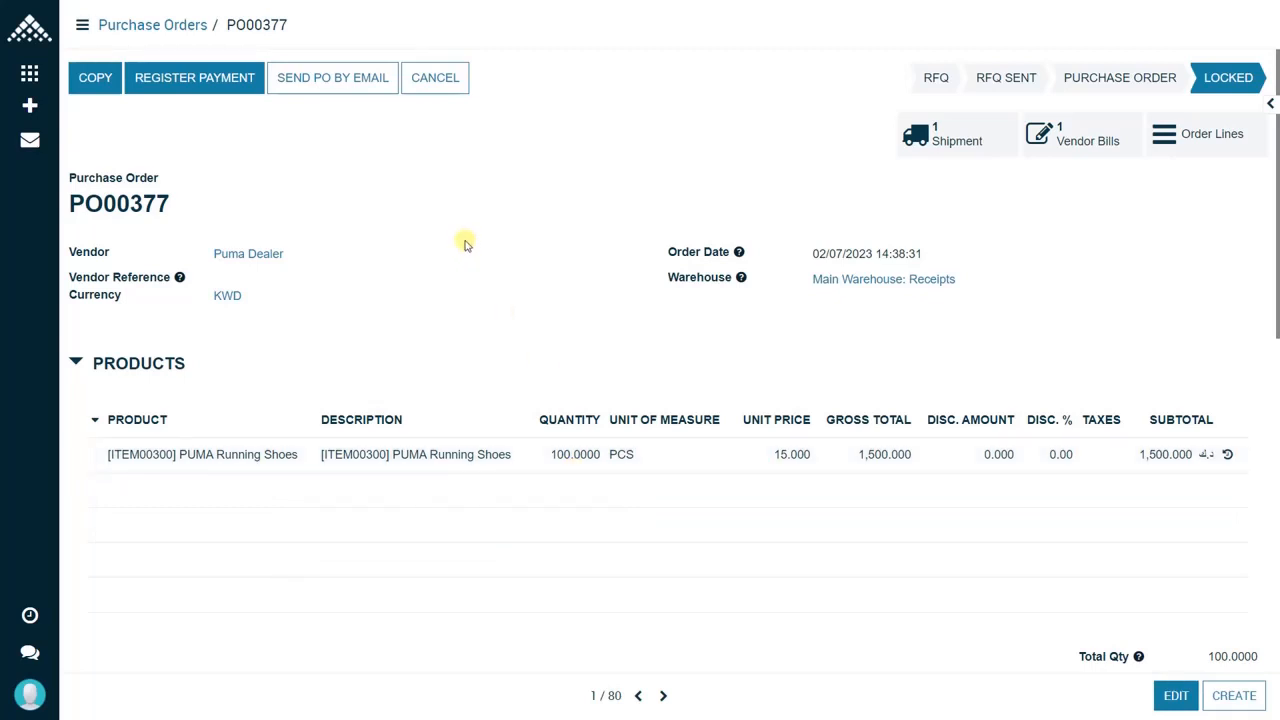
Try to cancel the locked Puma Dealer purchase order directly
left_click(432, 84)
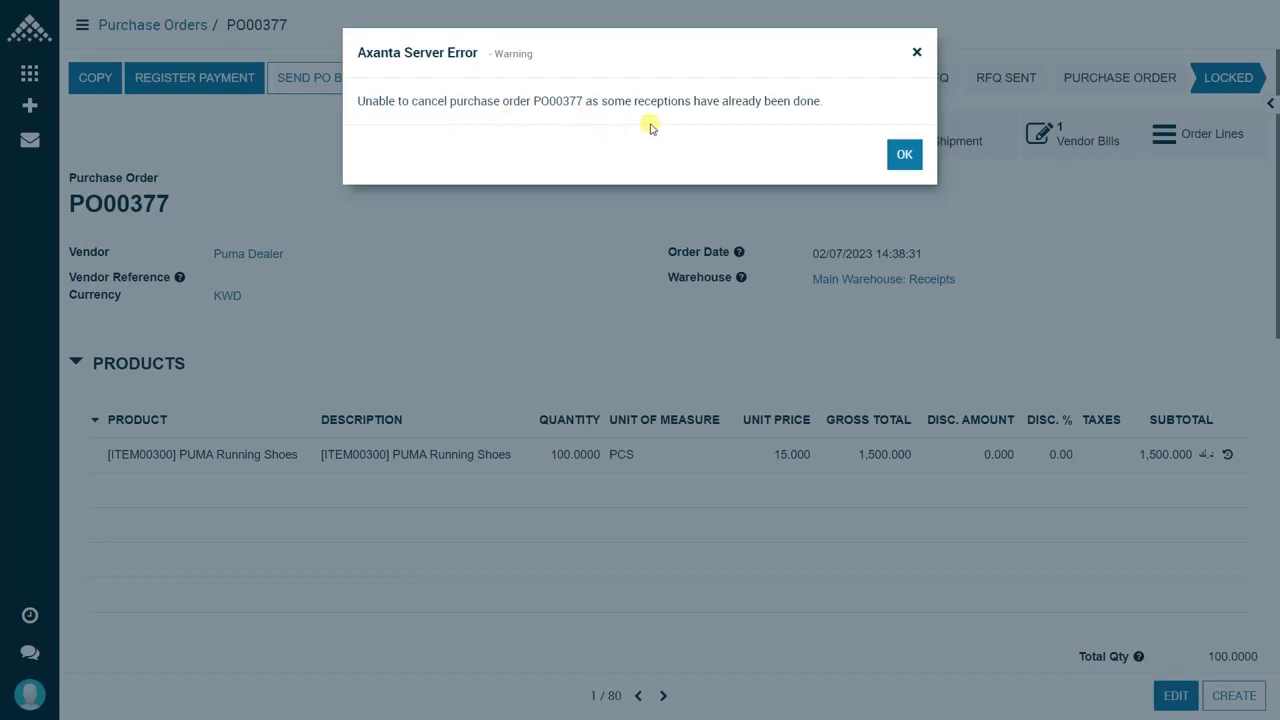
left_click(904, 156)
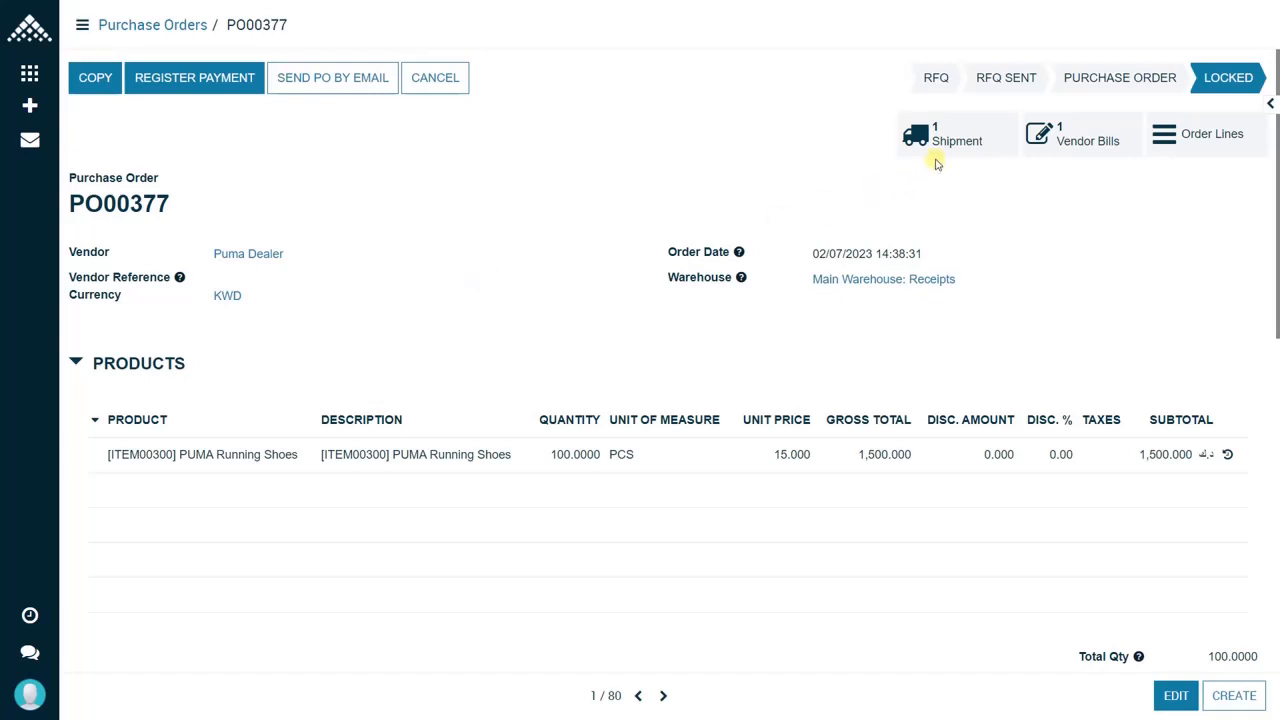
Create a return of 100 PCS of PUMA Running Shoes to Partner Locations/Vendors from the purchase order's shipment
left_click(941, 146)
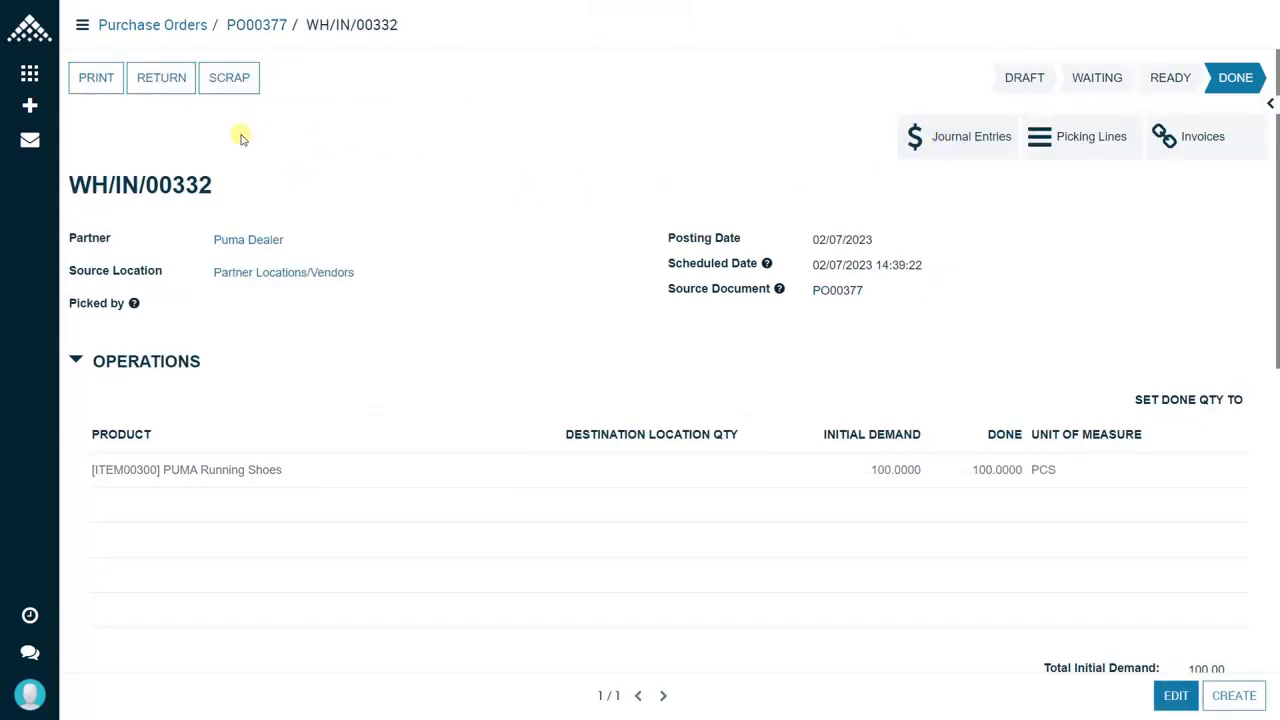
left_click(170, 85)
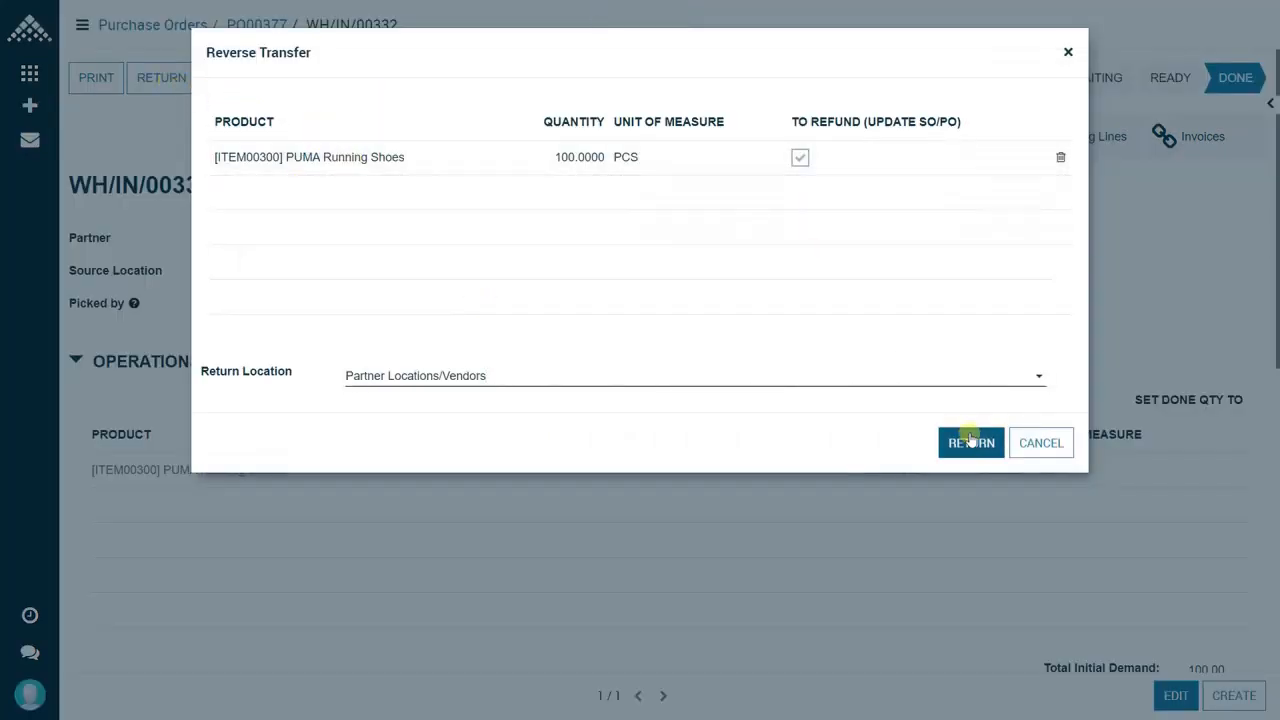
left_click(971, 443)
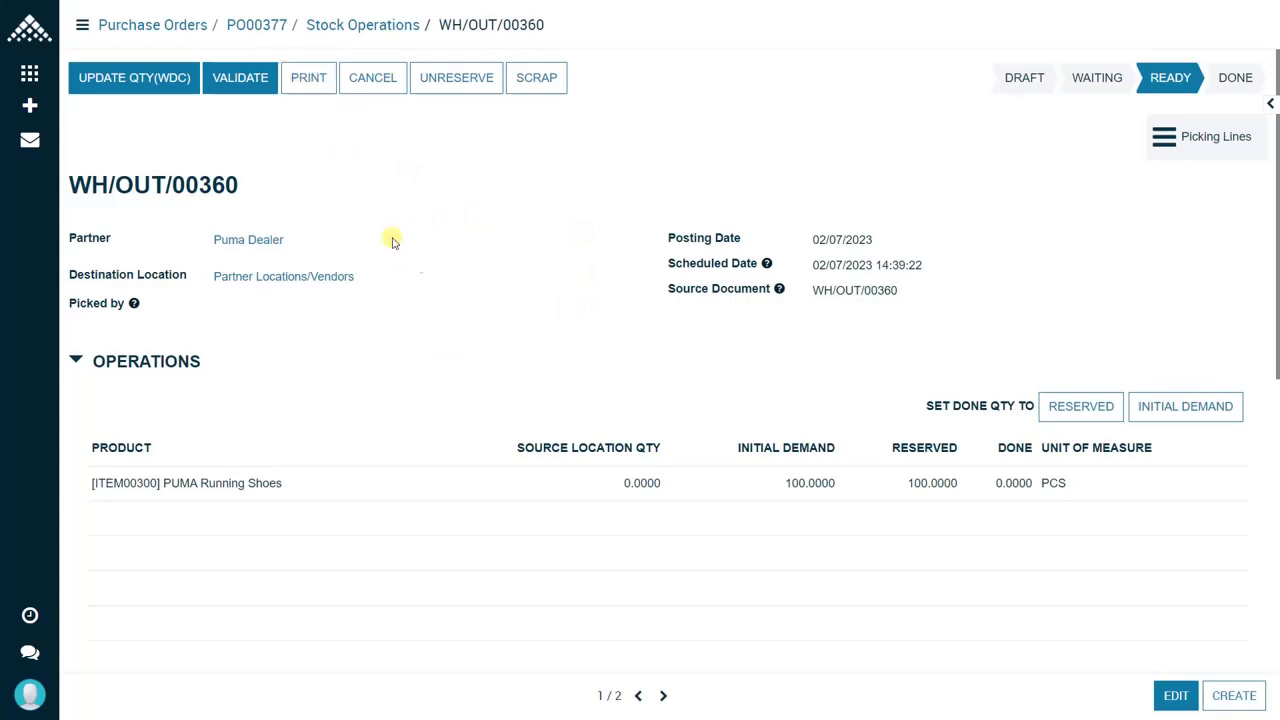
Prefix the return transfer's source document with "Cancellation of PO", the purchase order number and "from", and save the transfer
left_click(1168, 698)
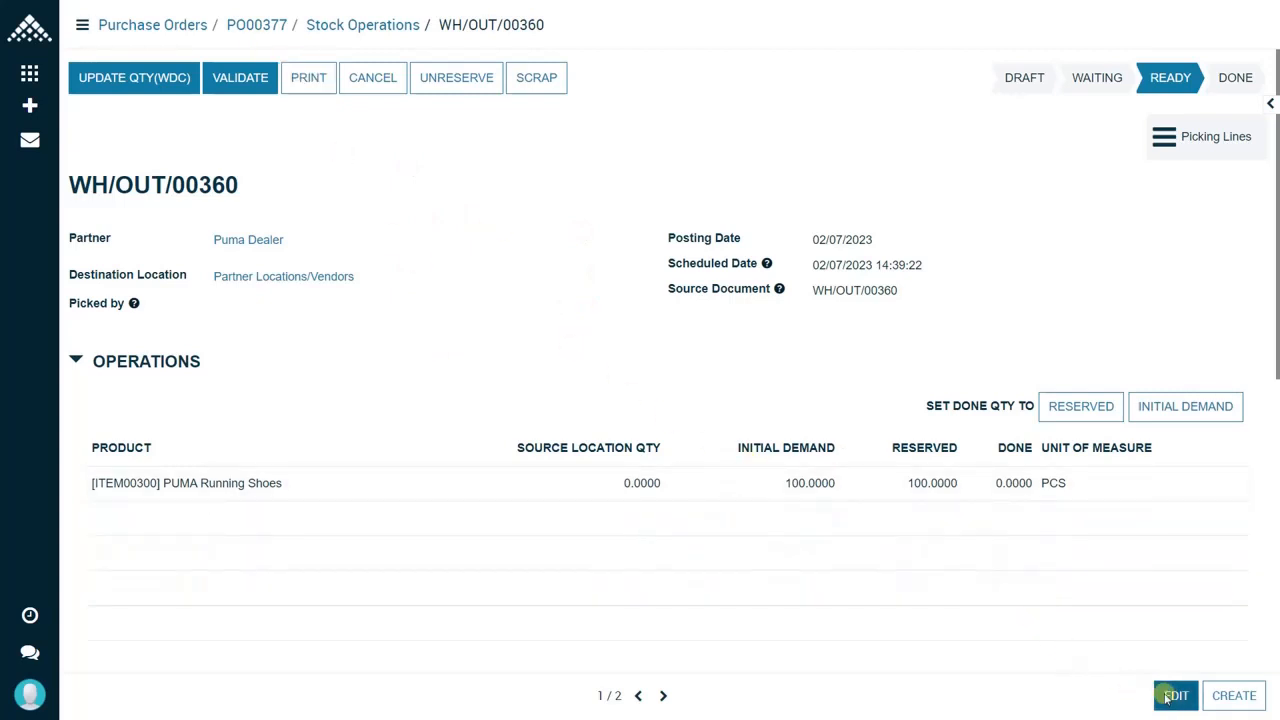
left_click(815, 303)
type("Canc")
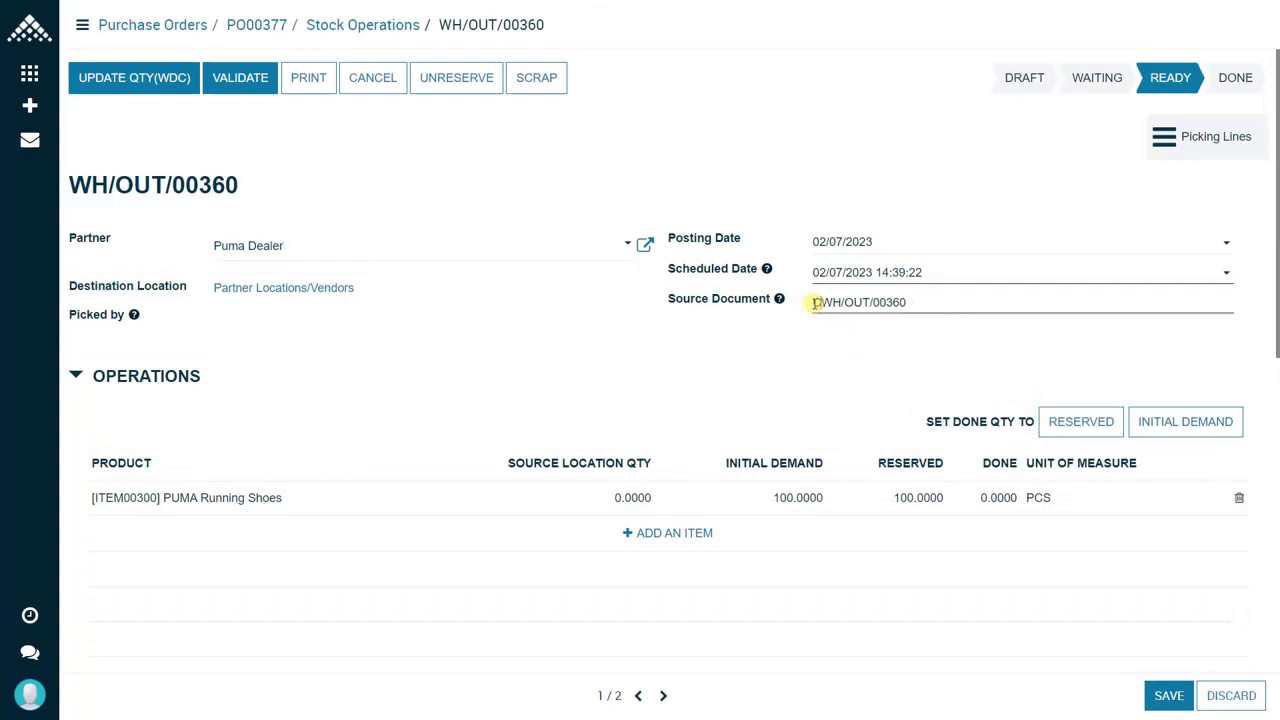
type("ellation o")
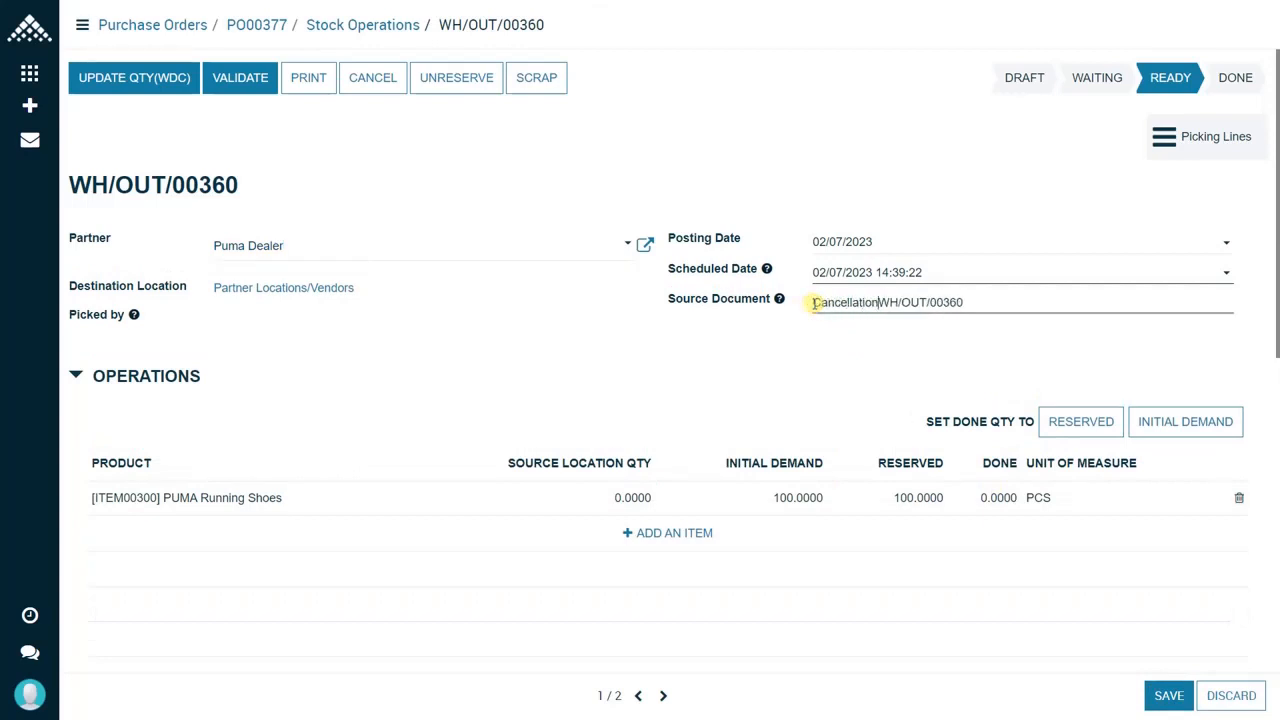
type("f PO")
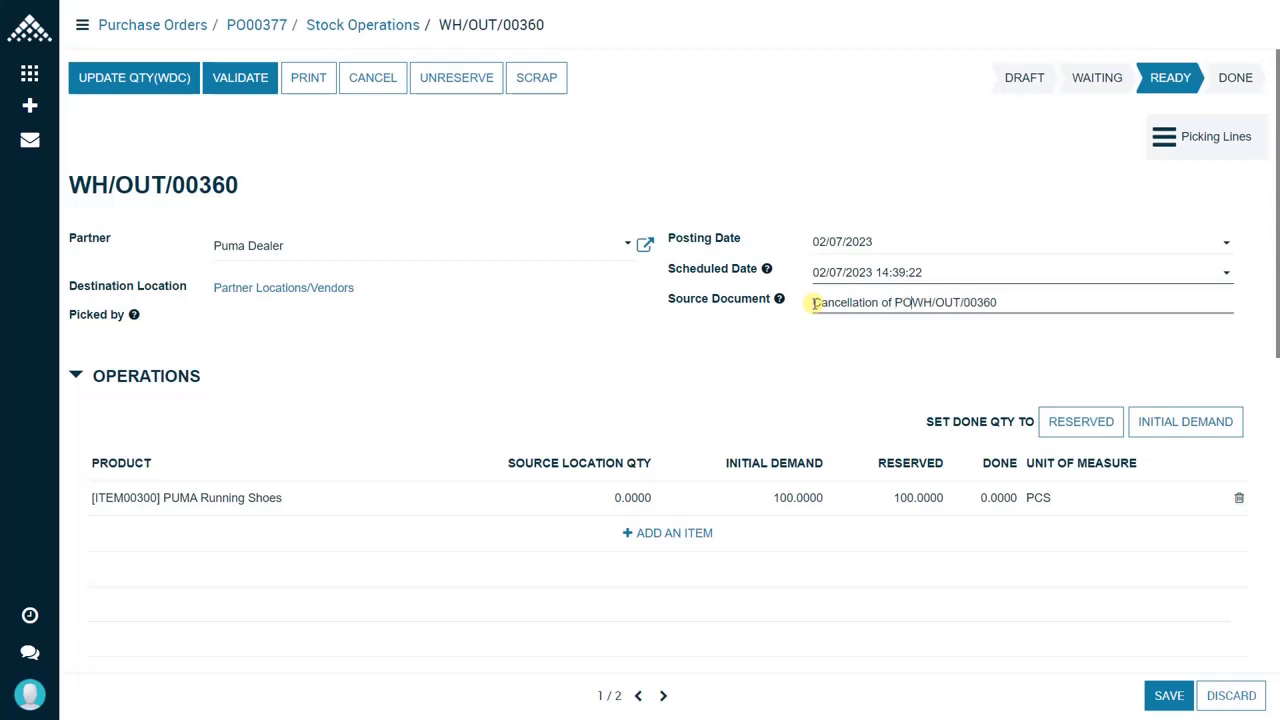
type(" 00377")
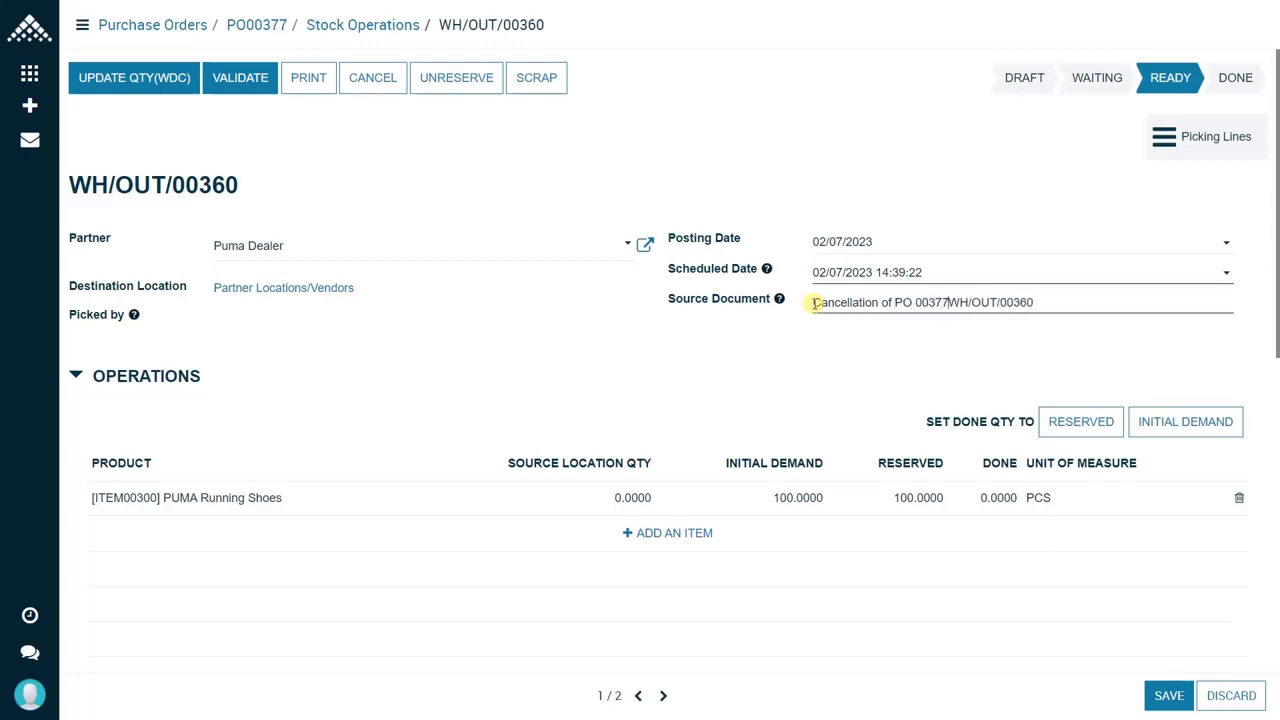
type(" from")
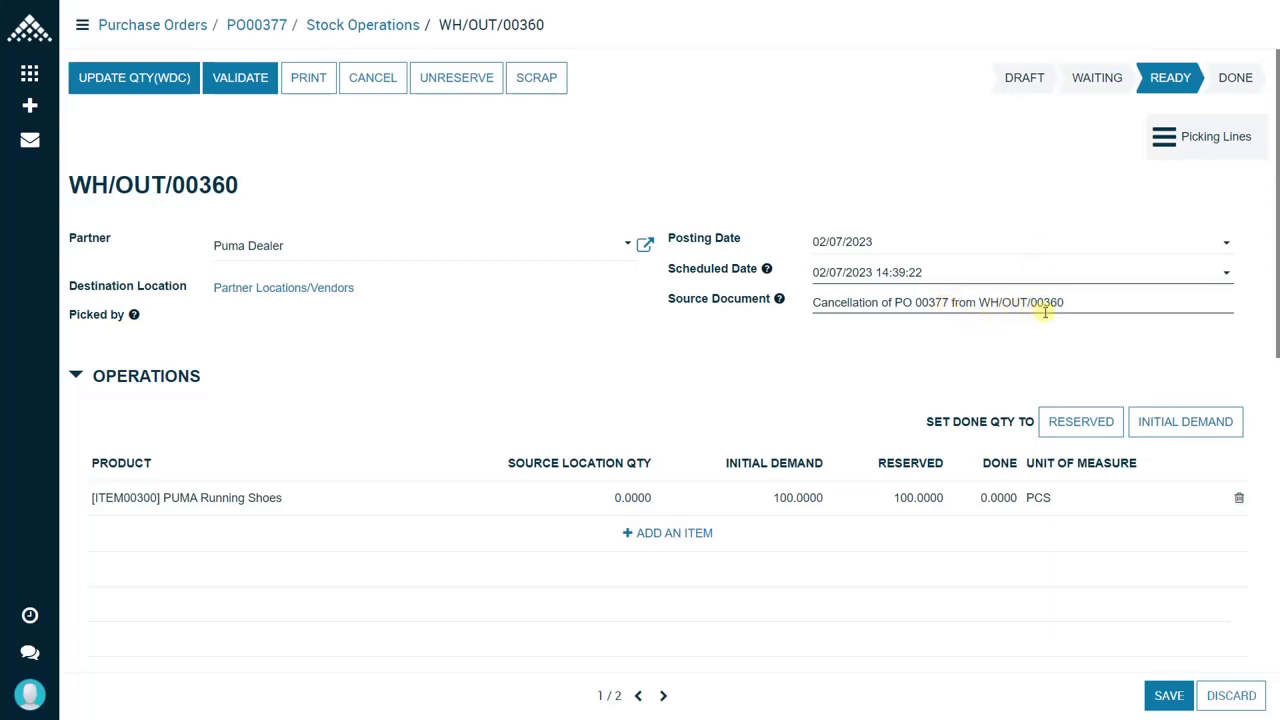
left_click(1075, 302)
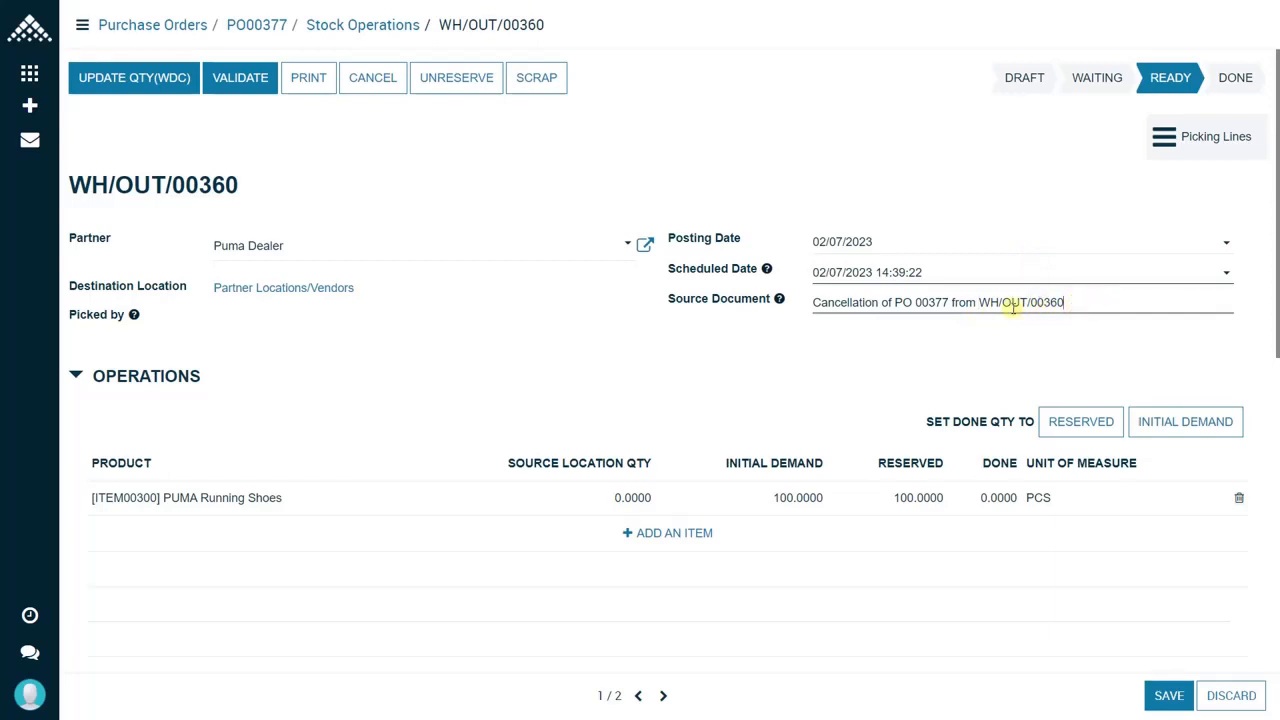
left_click(1169, 696)
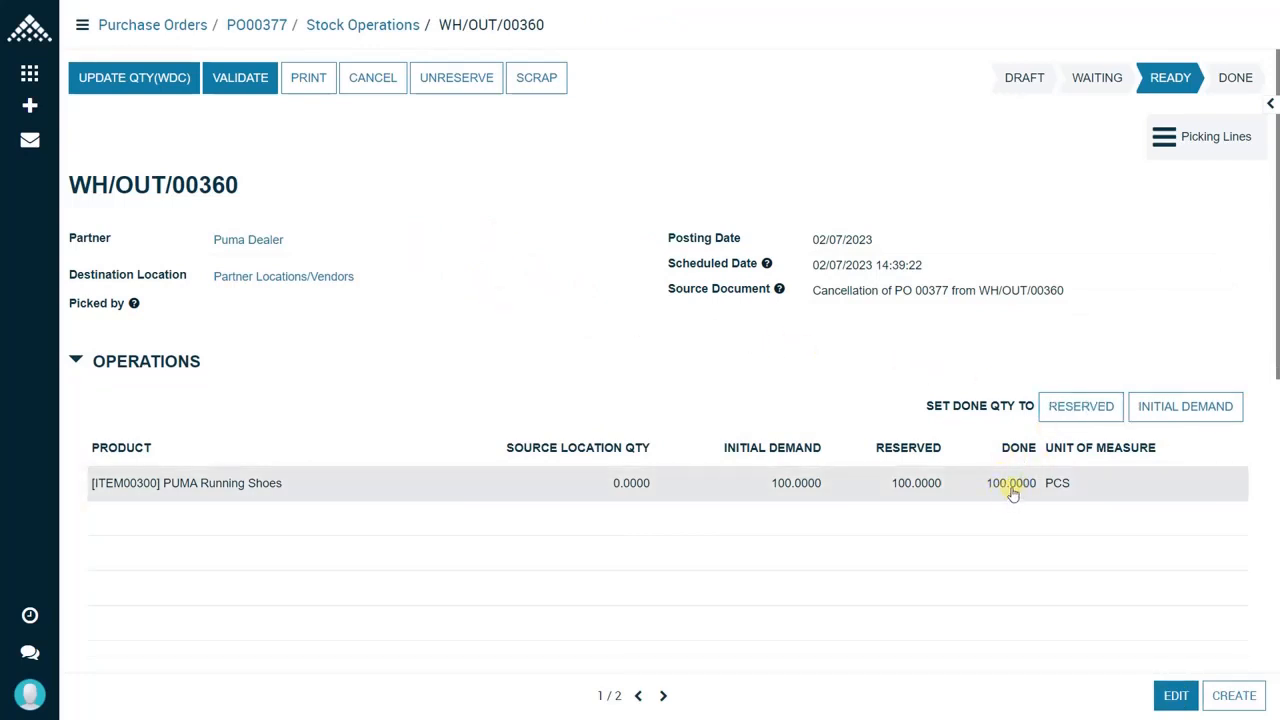
Validate the return transfer with posting date 02/07/2023
left_click(240, 84)
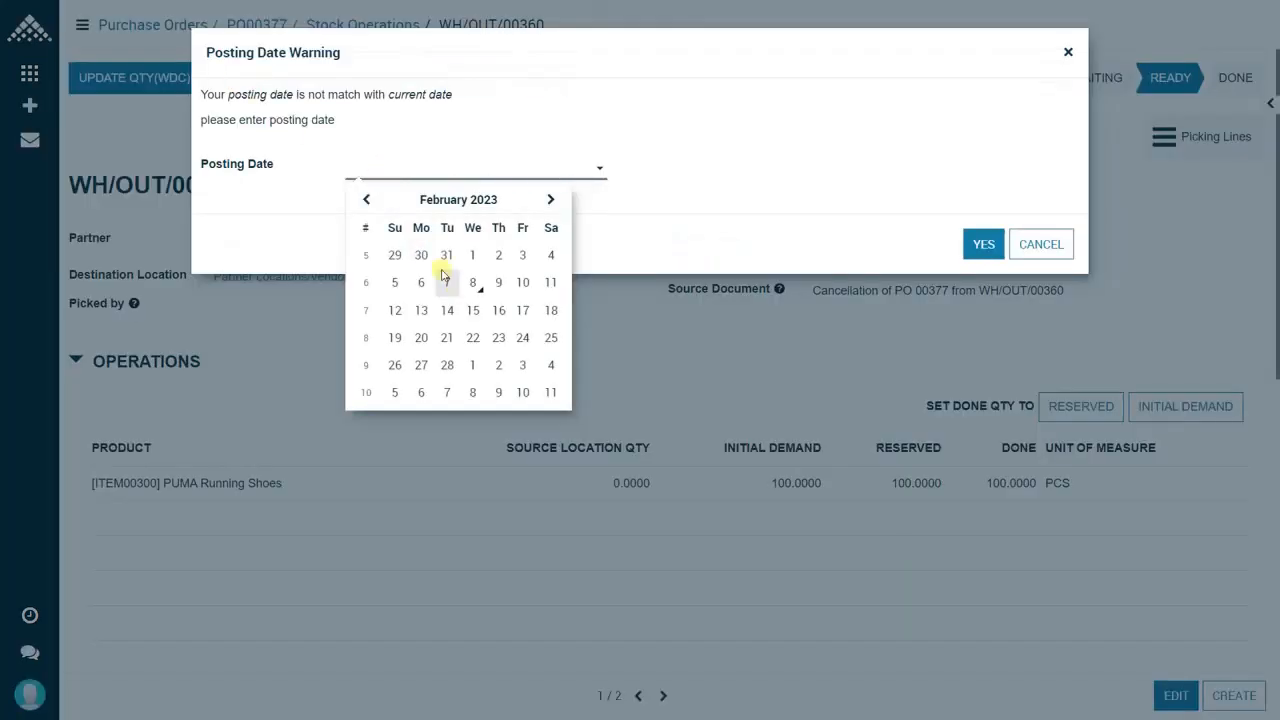
left_click(450, 287)
left_click(975, 248)
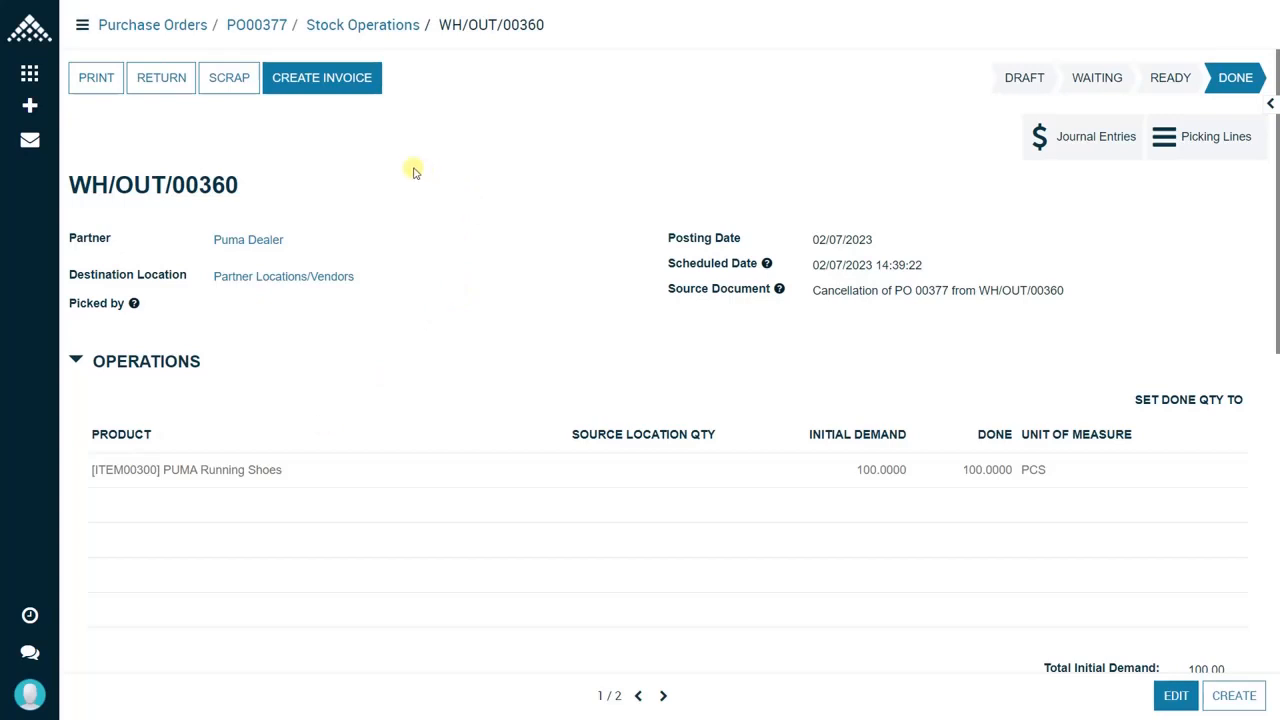
Create a purchase refund in the Vendor Bills (KWD) journal, validate its draft vendor credit note and return to the purchase order
left_click(338, 87)
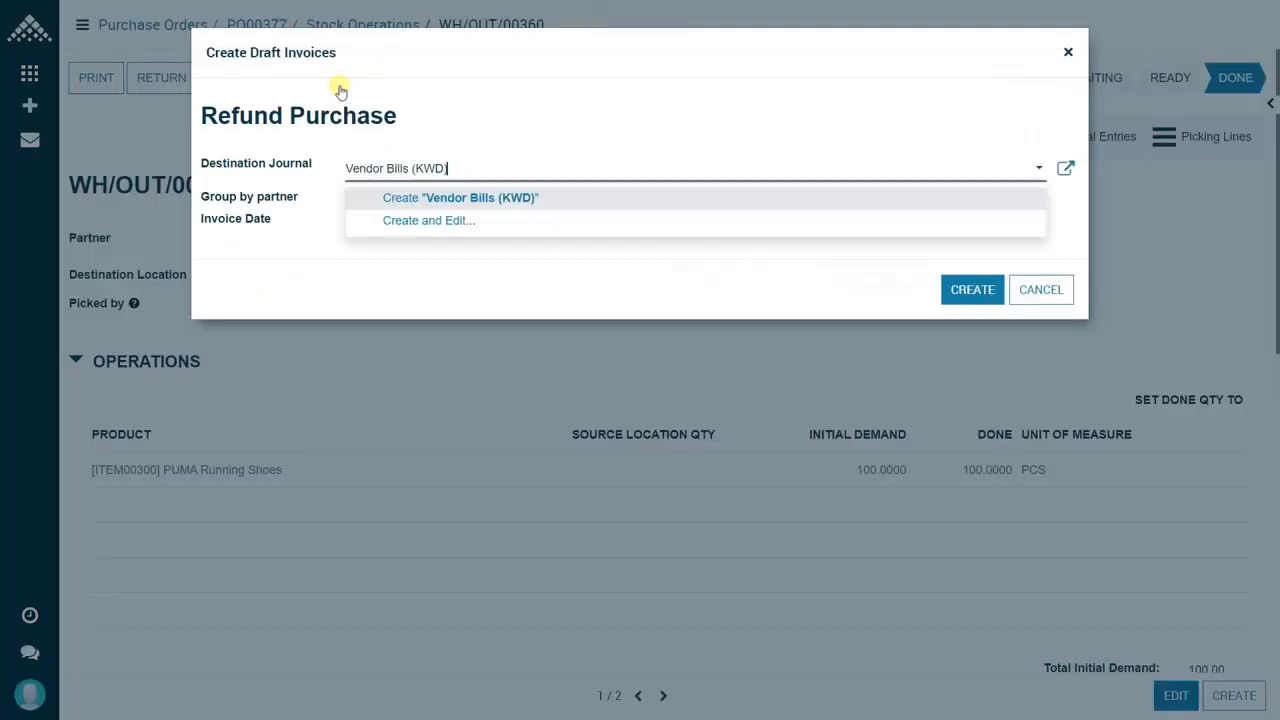
left_click(972, 291)
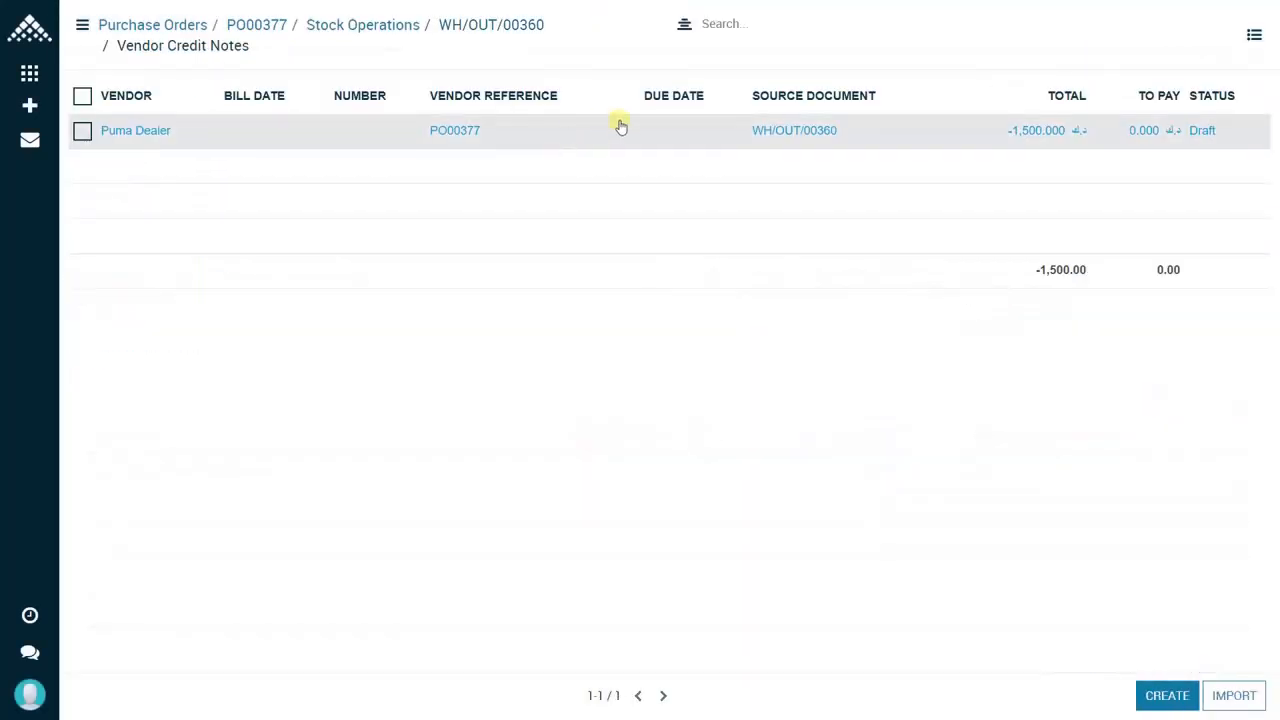
left_click(620, 130)
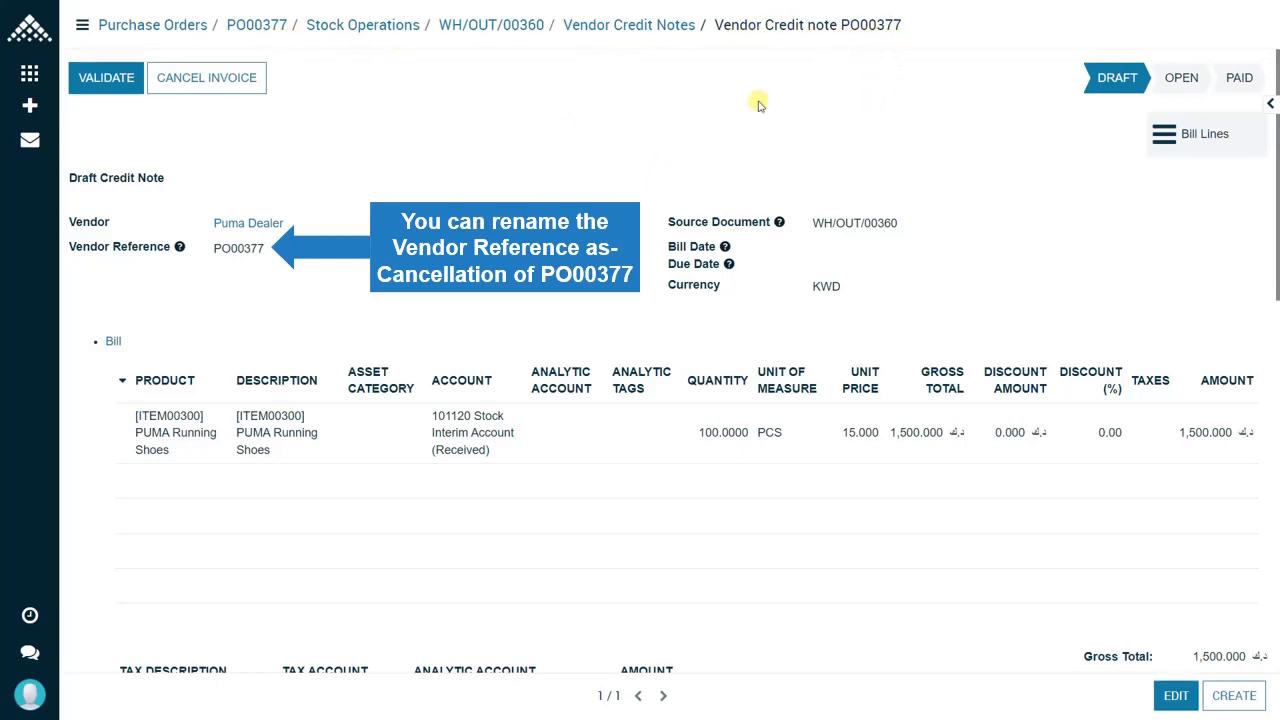
left_click(115, 88)
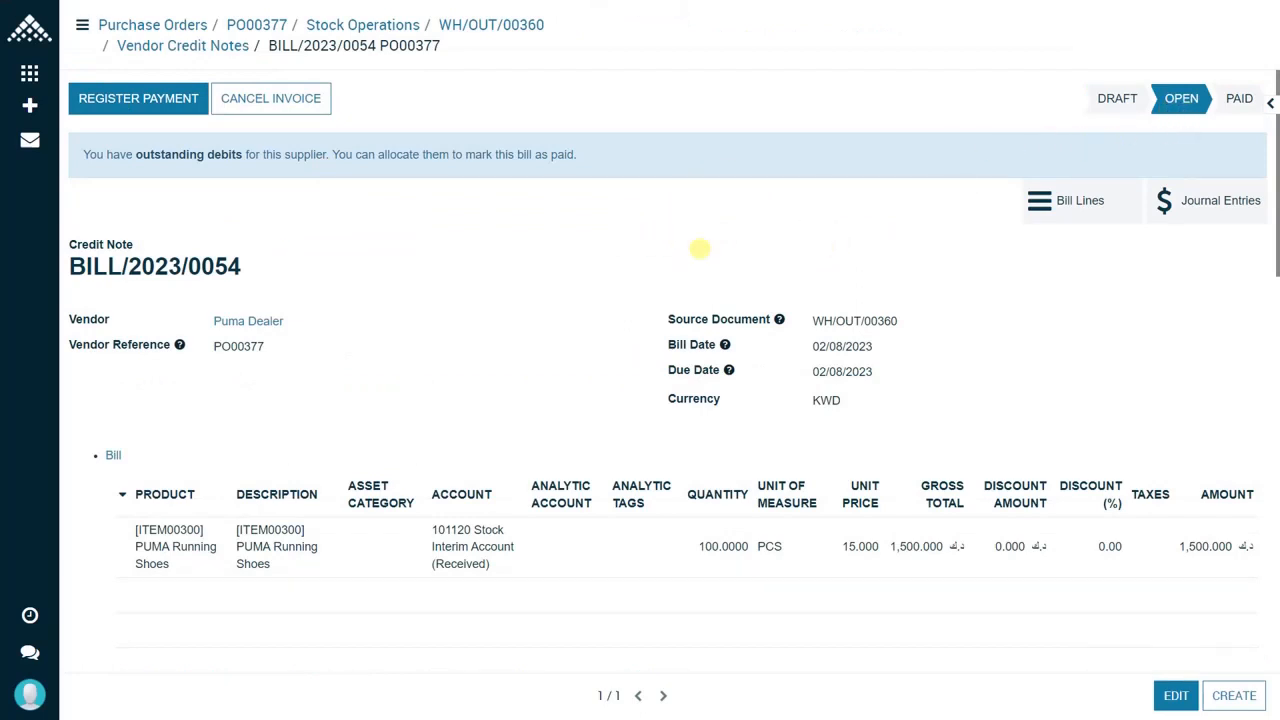
left_click(260, 27)
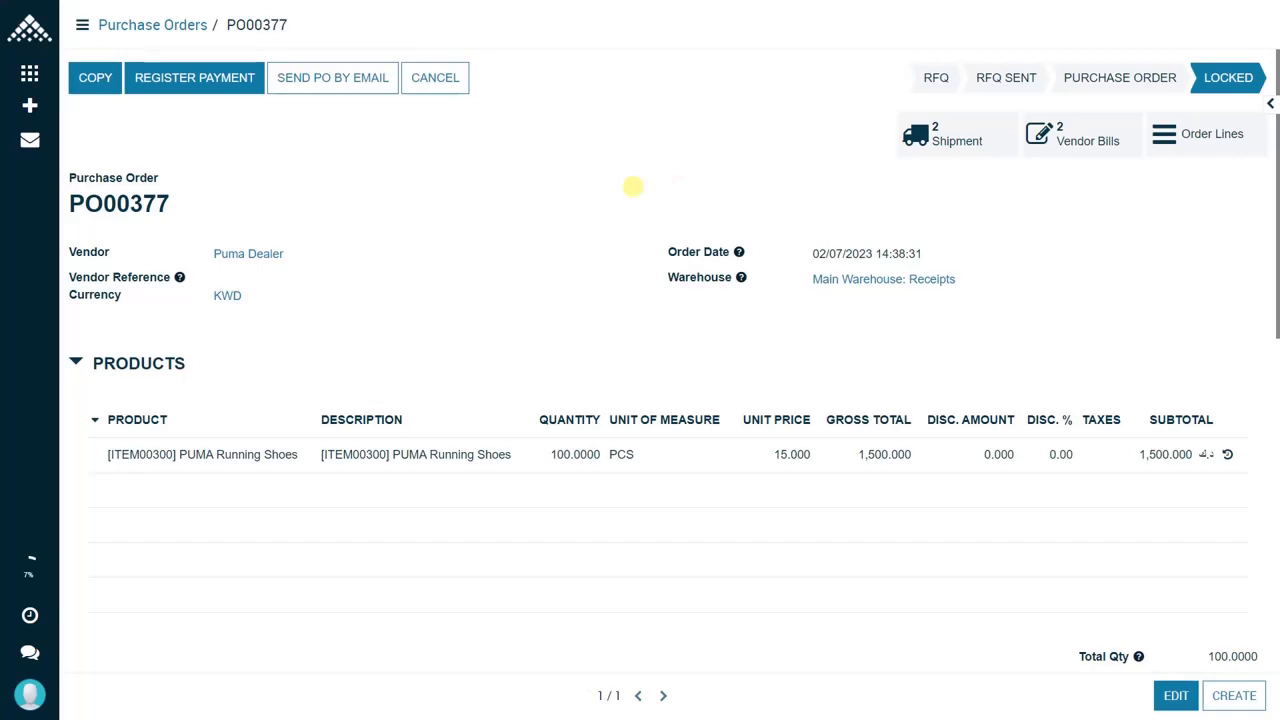
Start a new product cost adjustment in Inventory with accounting date 02/08/2023
left_click(30, 80)
left_click(140, 218)
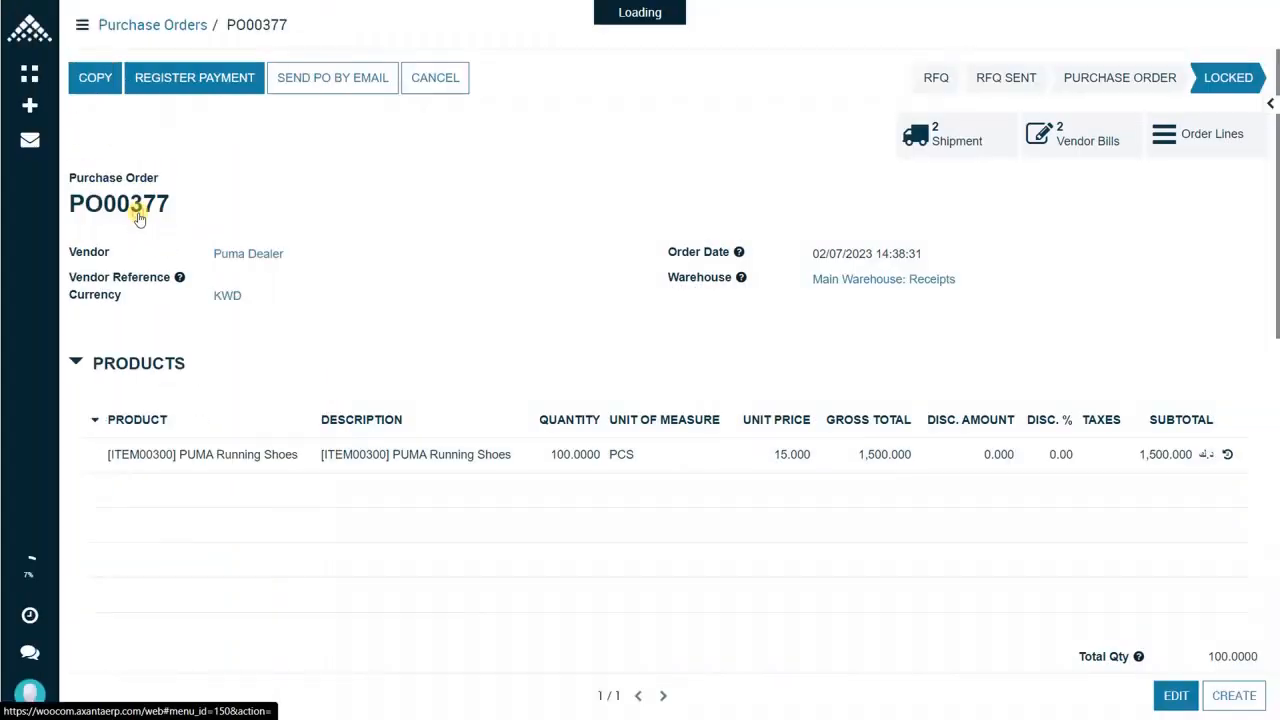
left_click(31, 105)
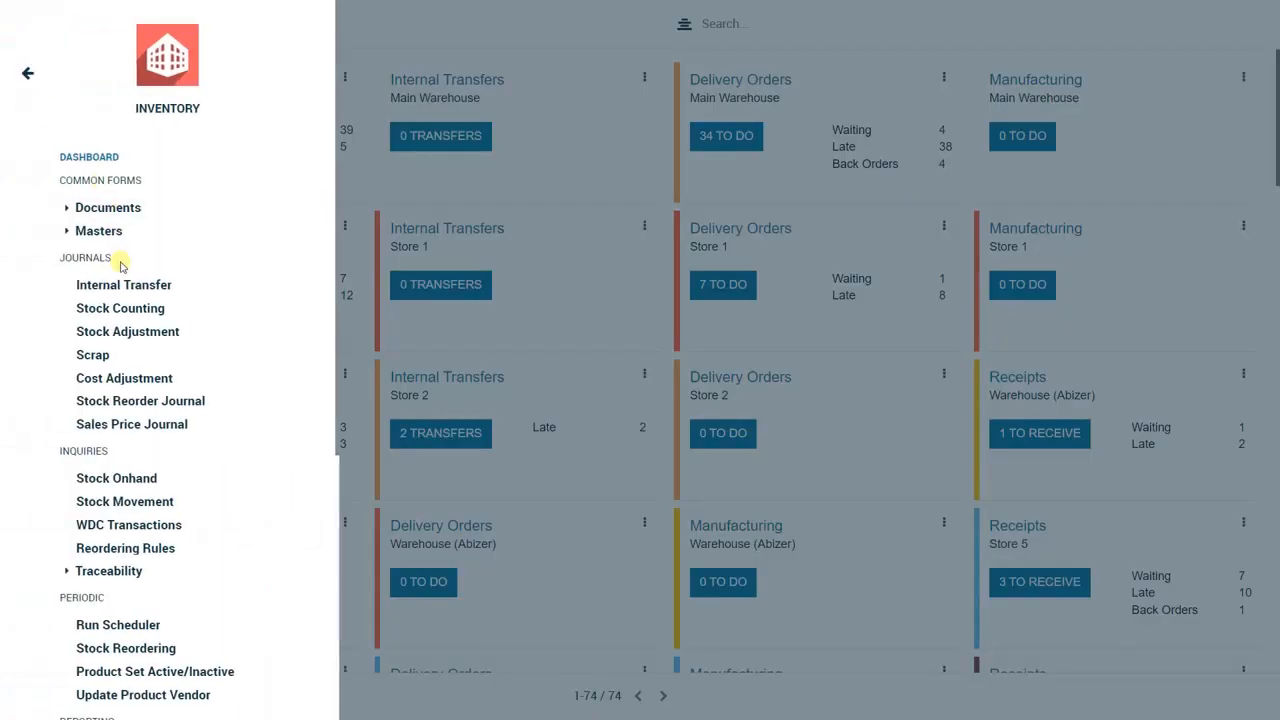
left_click(140, 377)
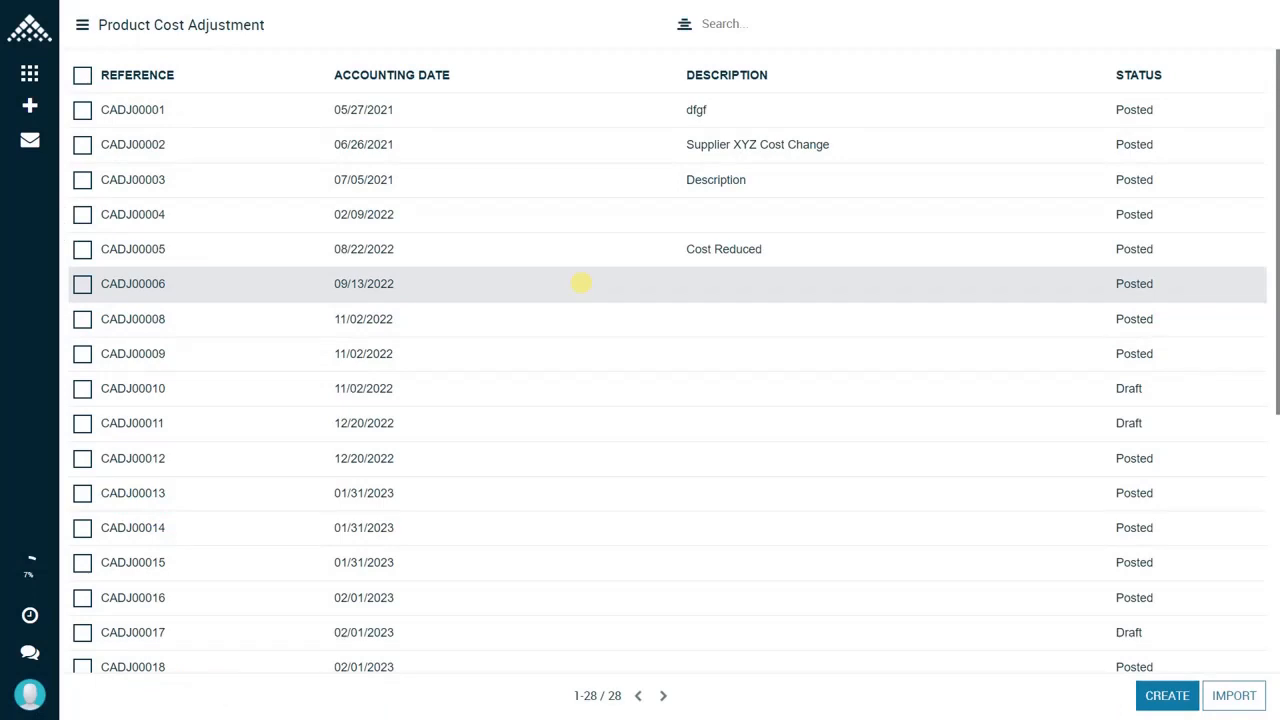
left_click(1155, 698)
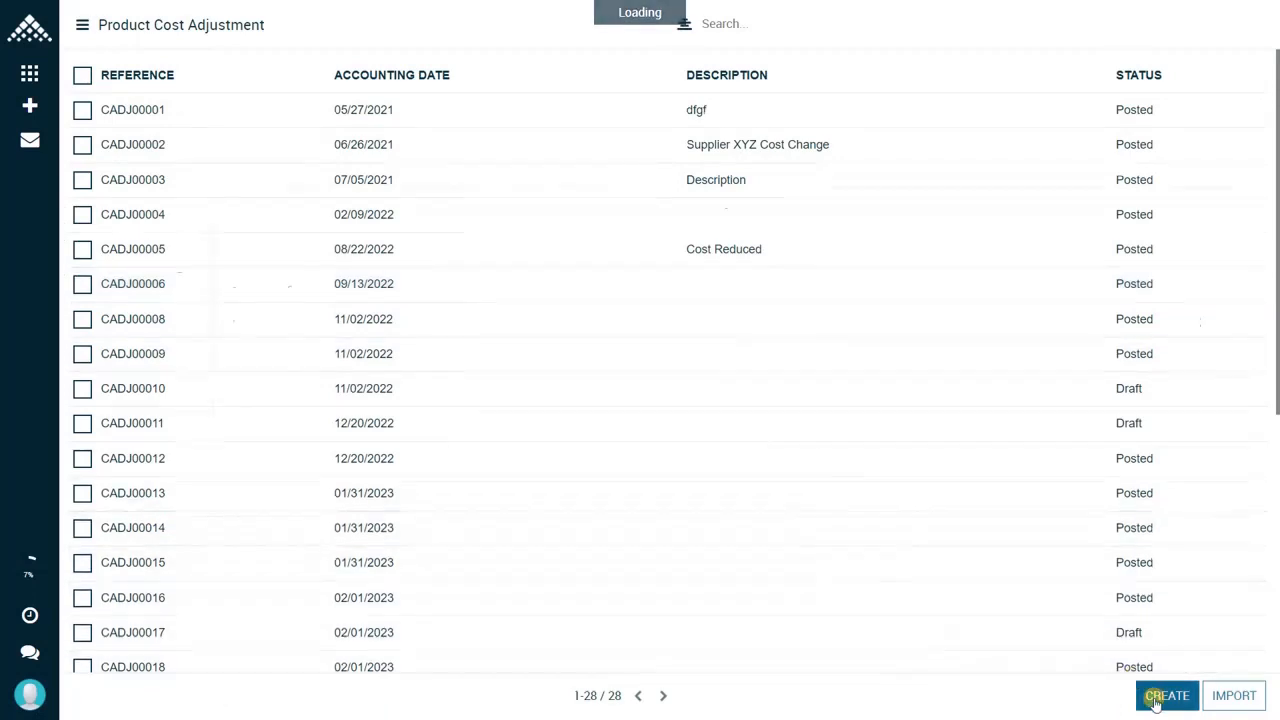
left_click(309, 177)
left_click(297, 177)
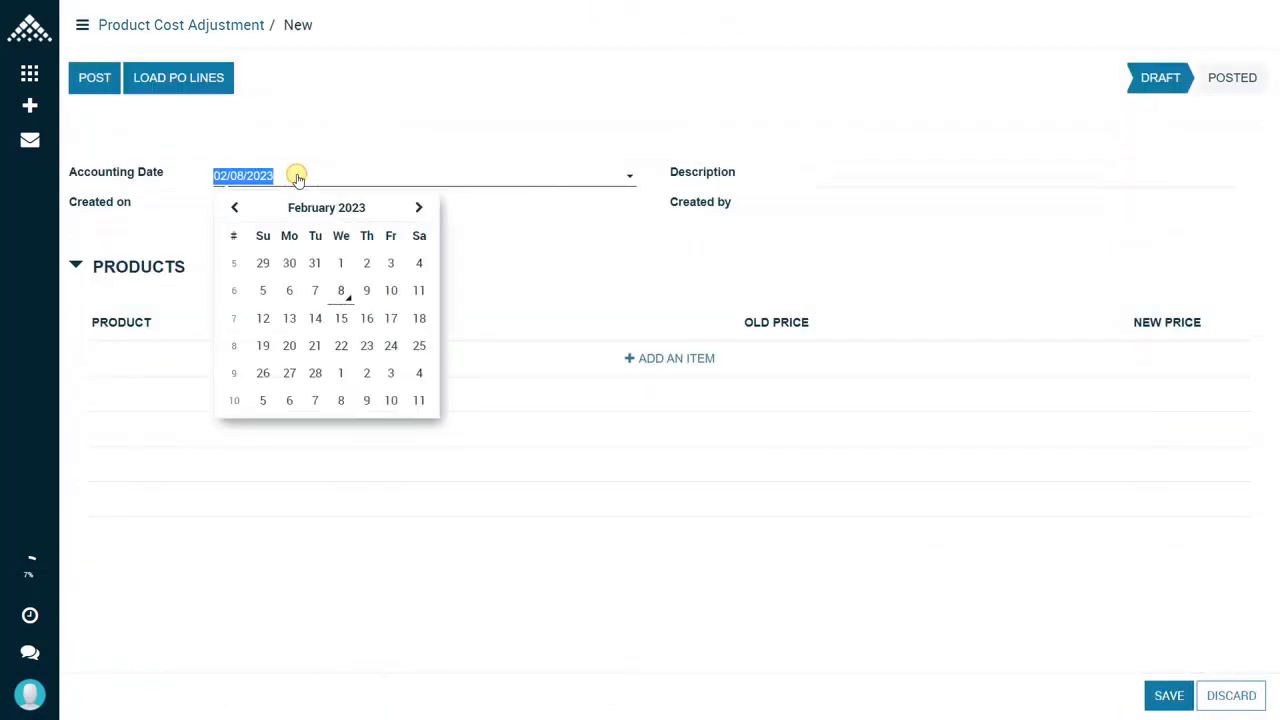
left_click(342, 290)
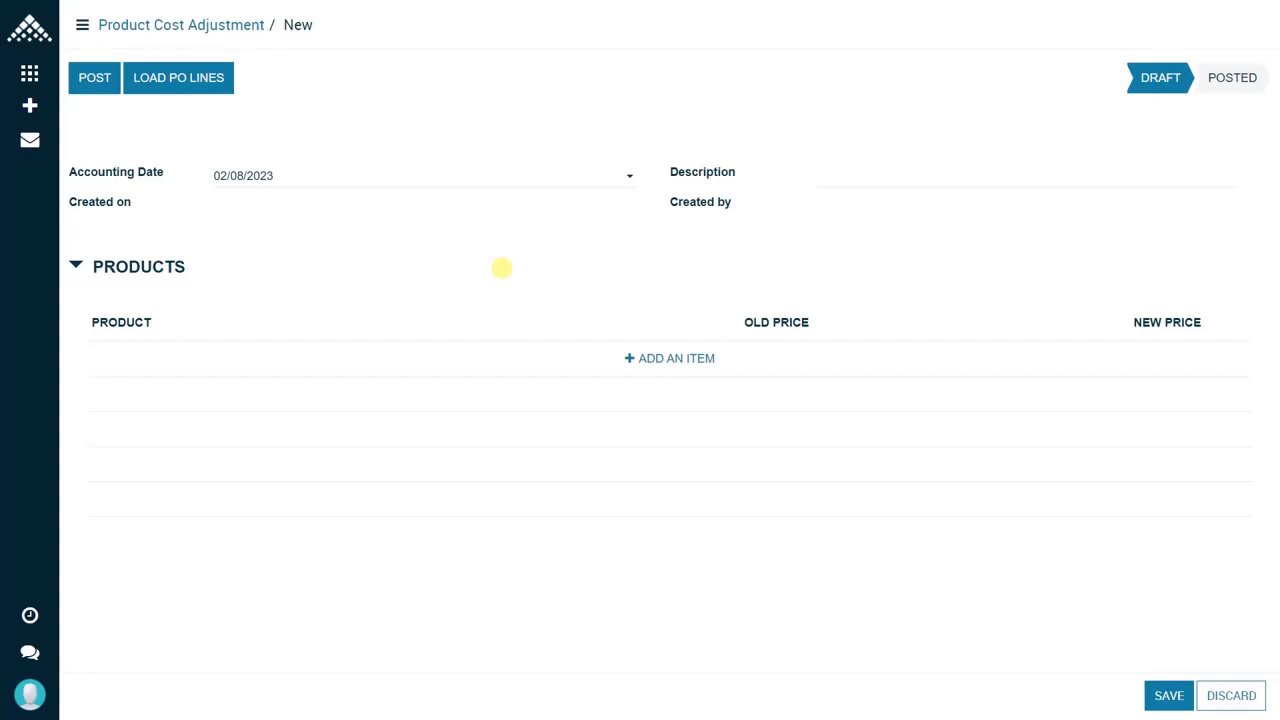
Load the cancelled purchase order's PUMA Running Shoes line into the cost adjustment and post it
left_click(197, 87)
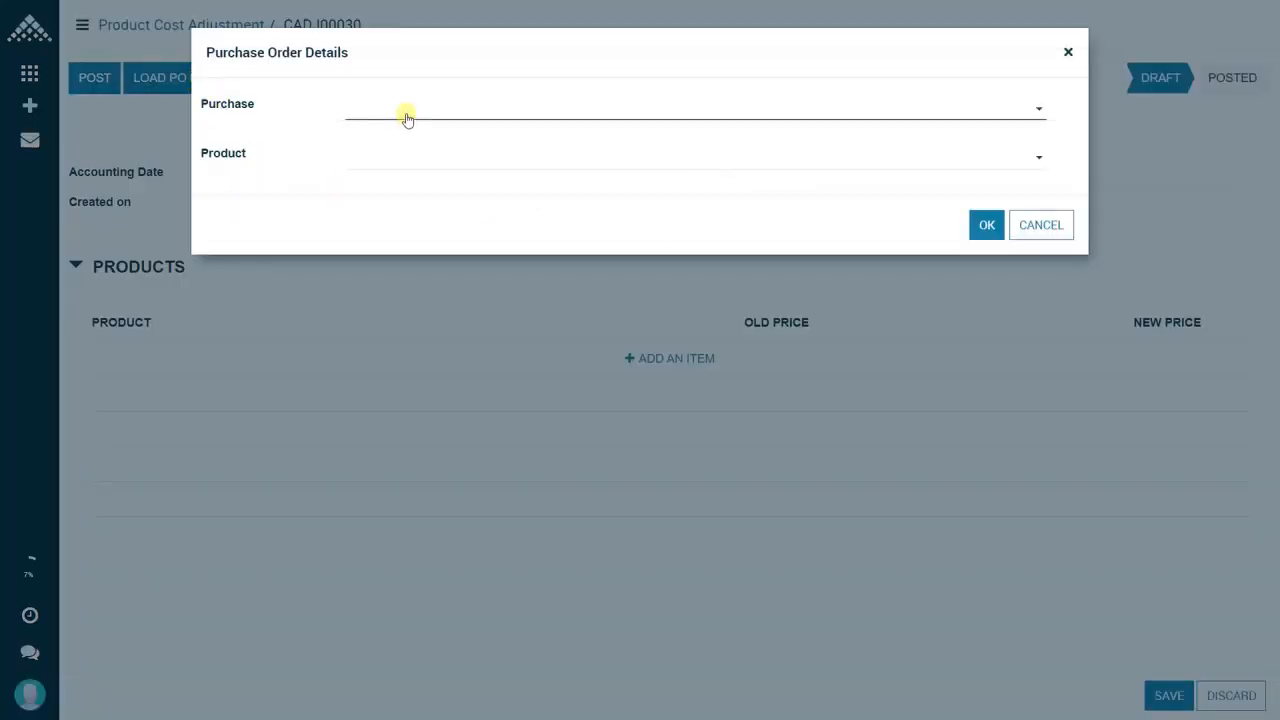
left_click(407, 112)
type("PO00377")
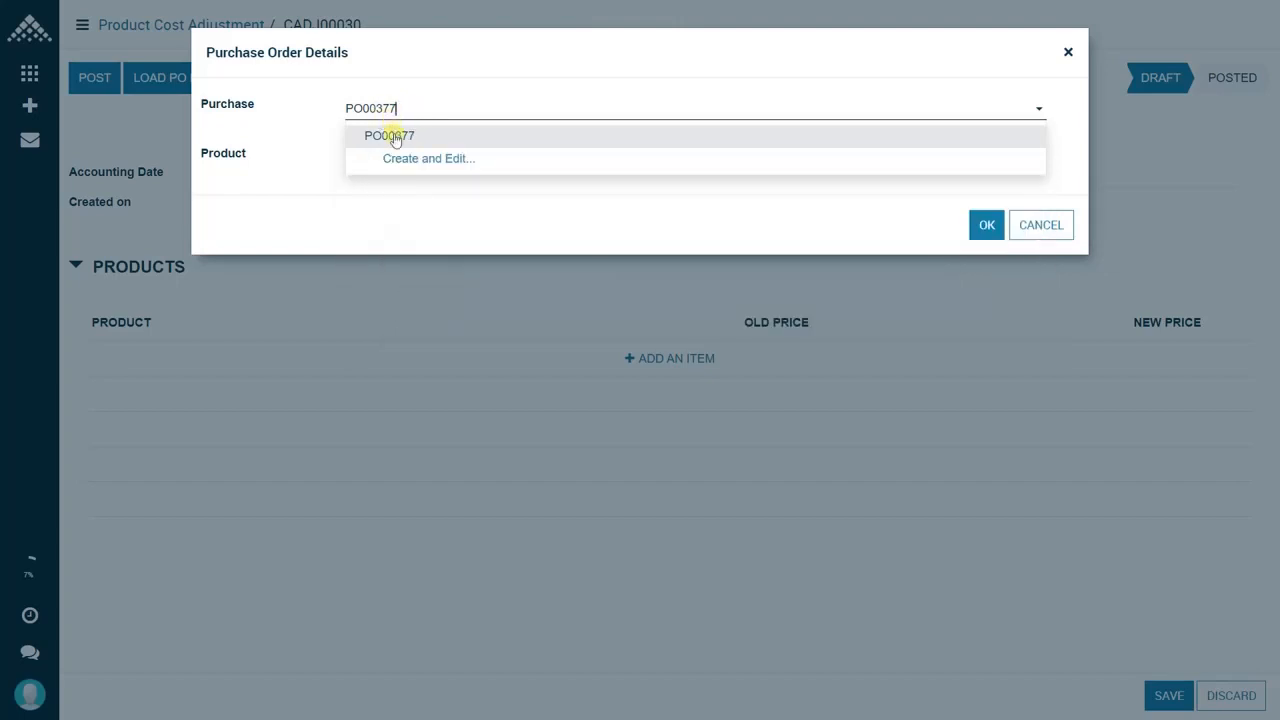
left_click(395, 139)
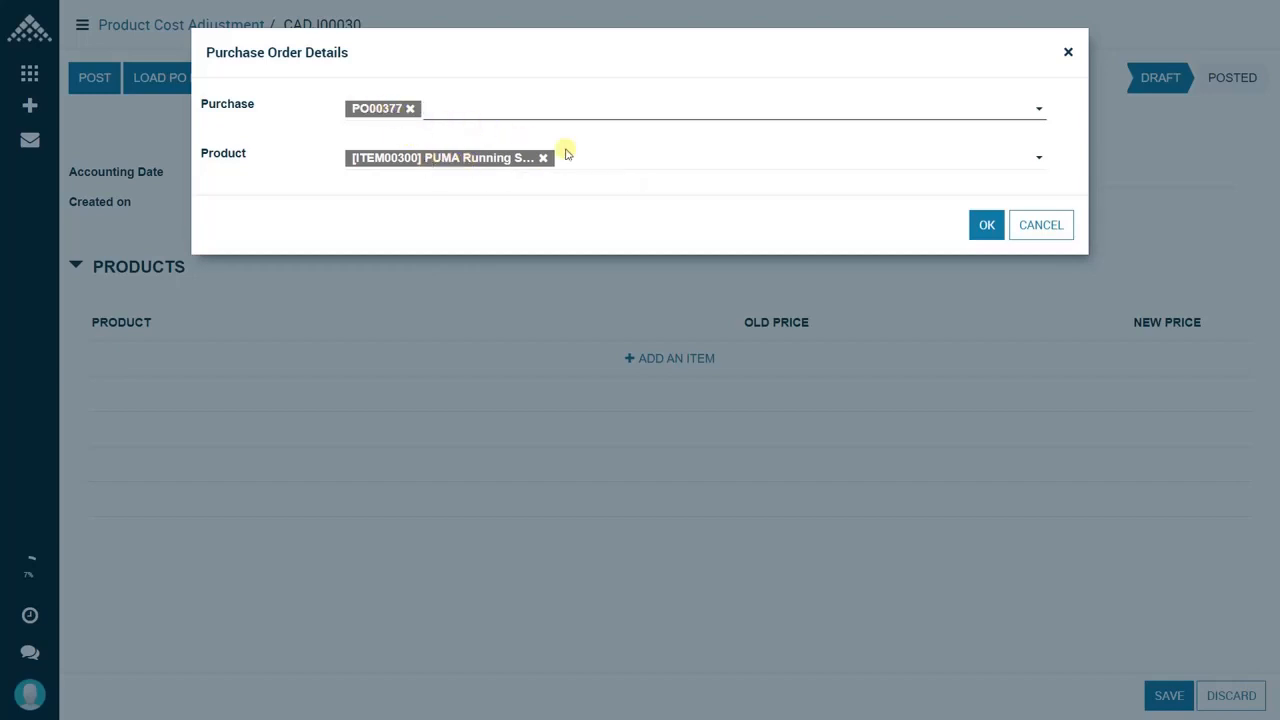
left_click(984, 228)
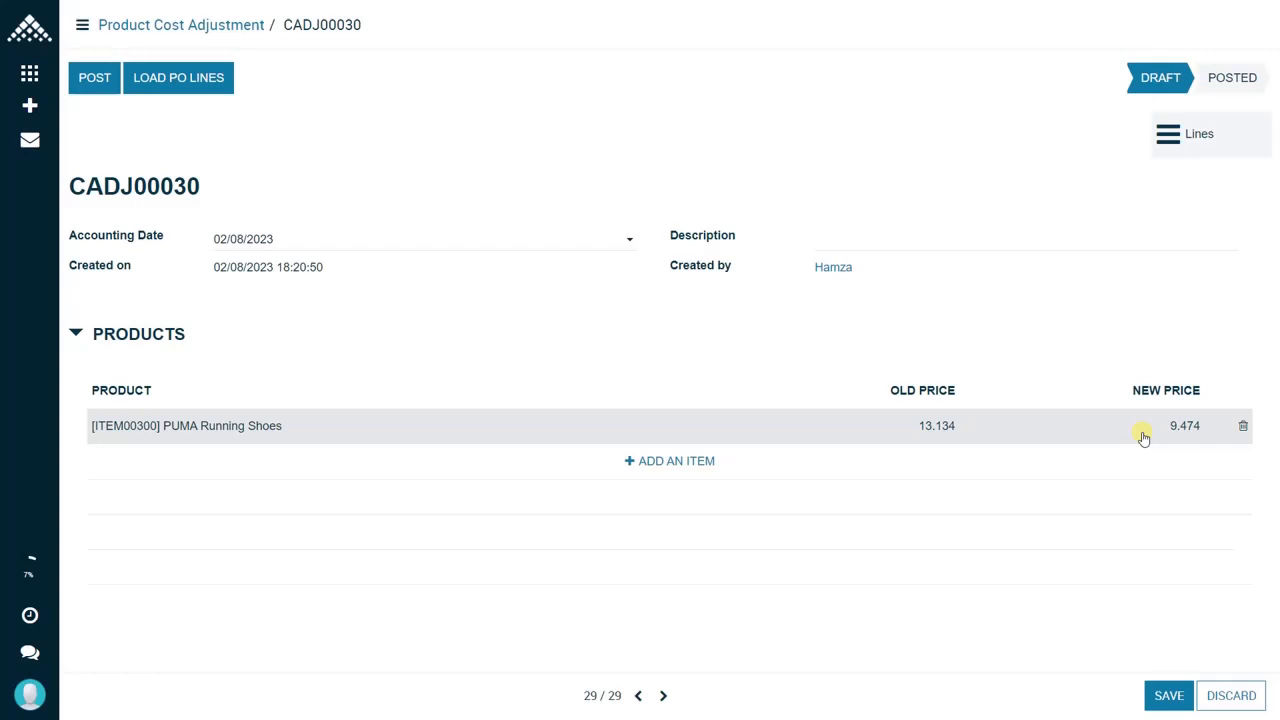
left_click(102, 91)
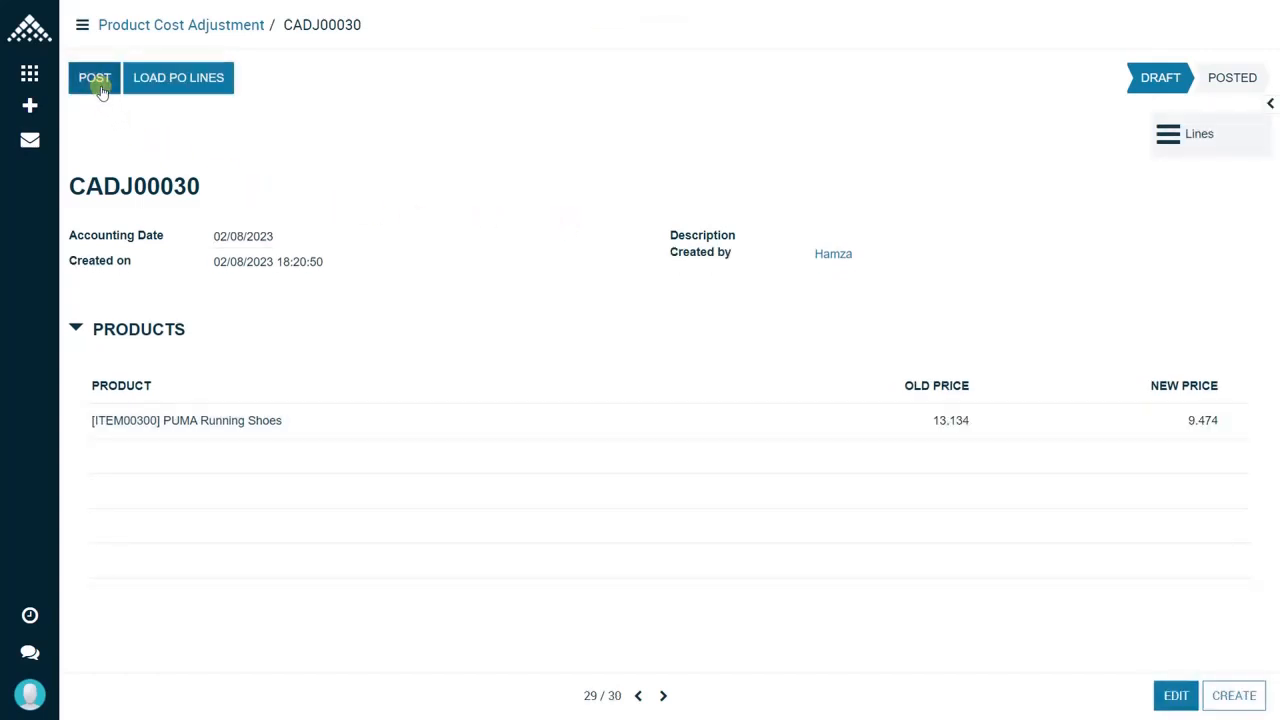